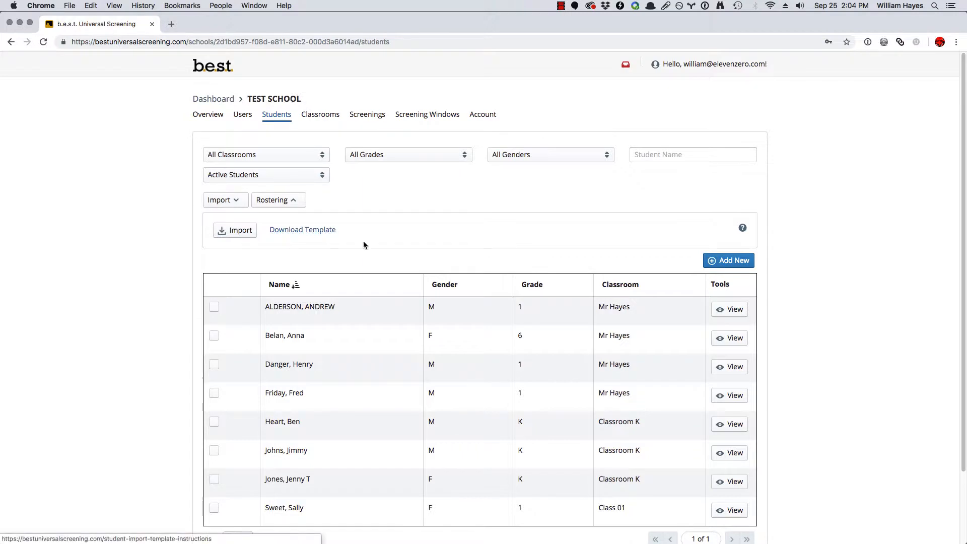
Tick 'I have read the directions above' and download the student import template zip
click(314, 233)
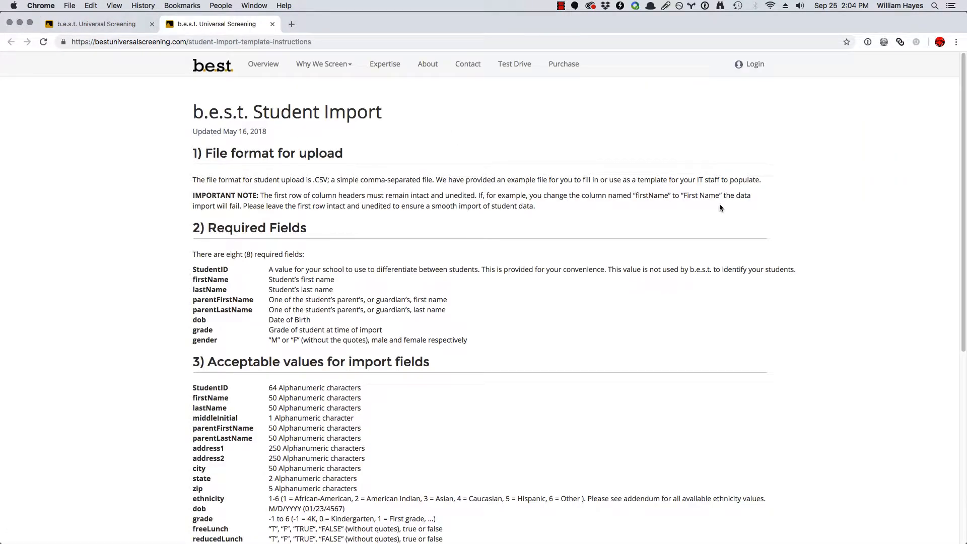
scroll(705, 221, down, 5)
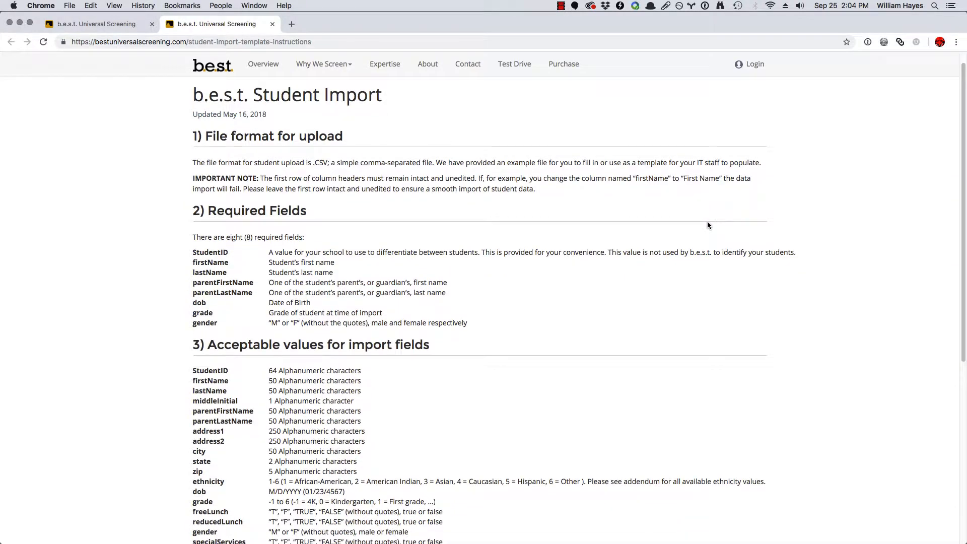
scroll(709, 226, down, 3)
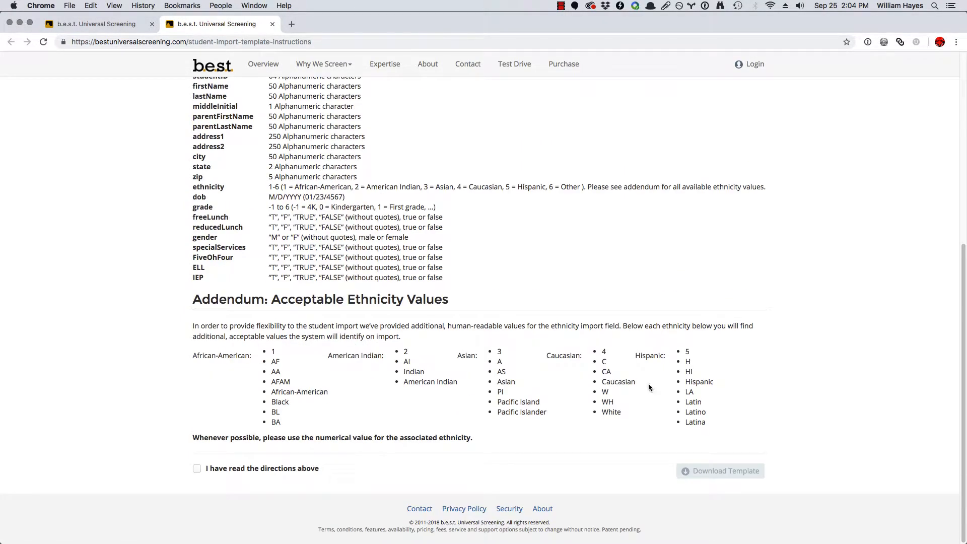
click(197, 469)
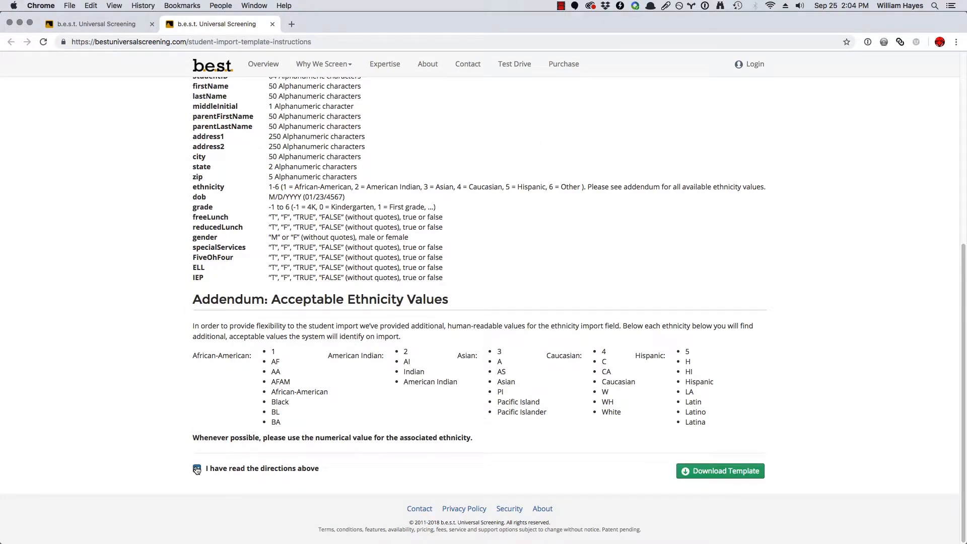
click(716, 477)
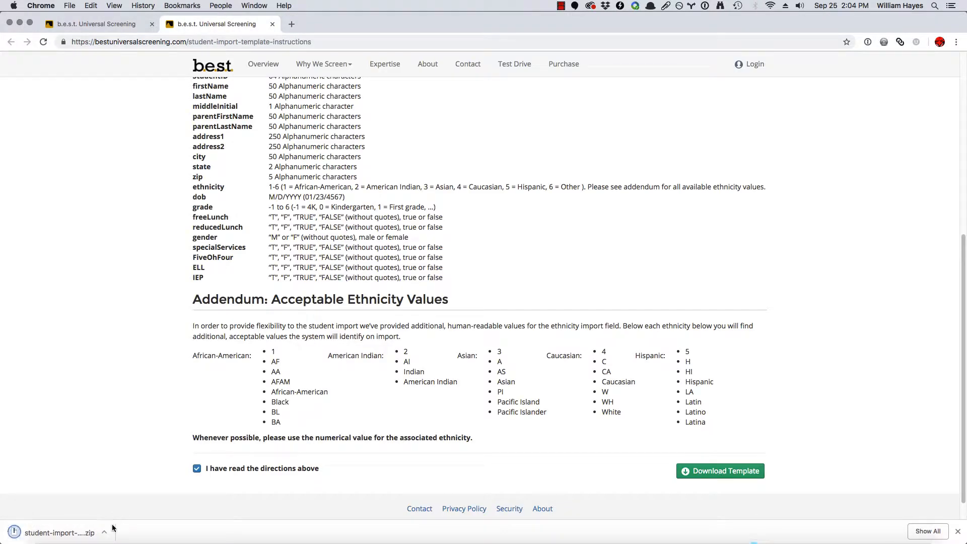
click(71, 533)
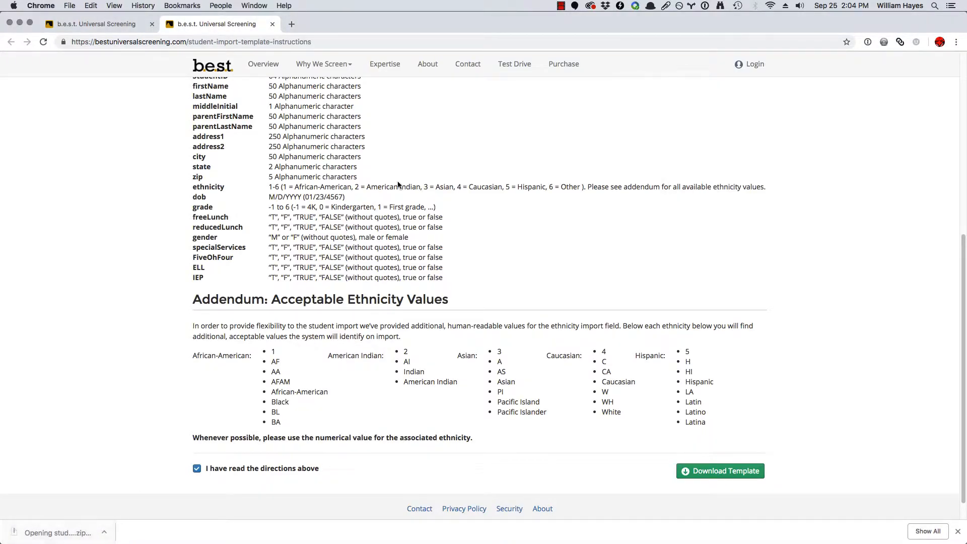
Open the student-import-template folder, page through b.e.s.t.-Student_Import.pdf, then select Students.csv
double_click(644, 165)
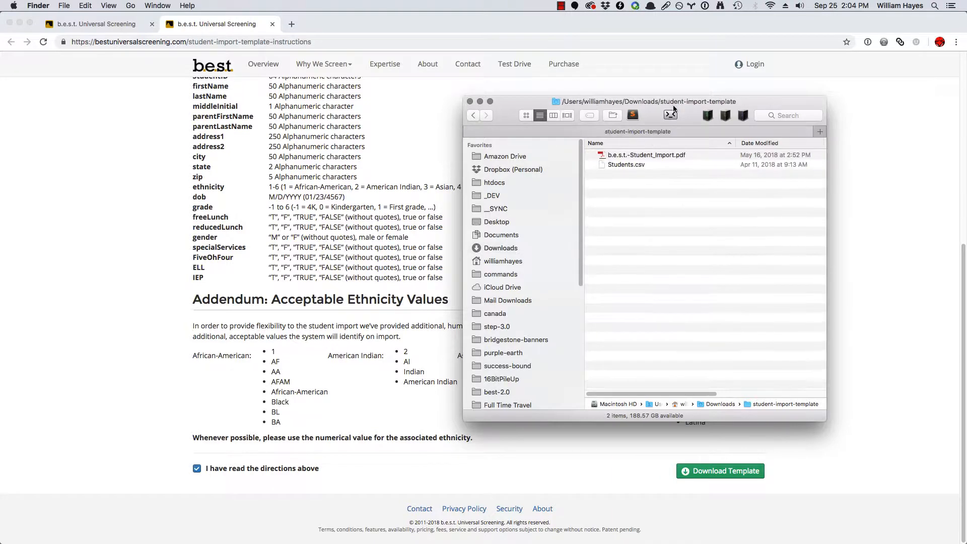
double_click(674, 107)
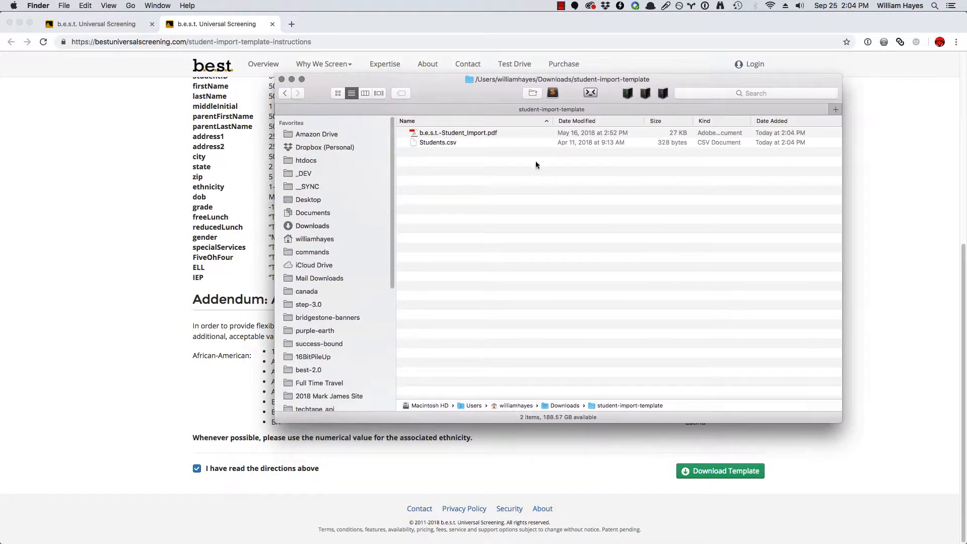
click(450, 133)
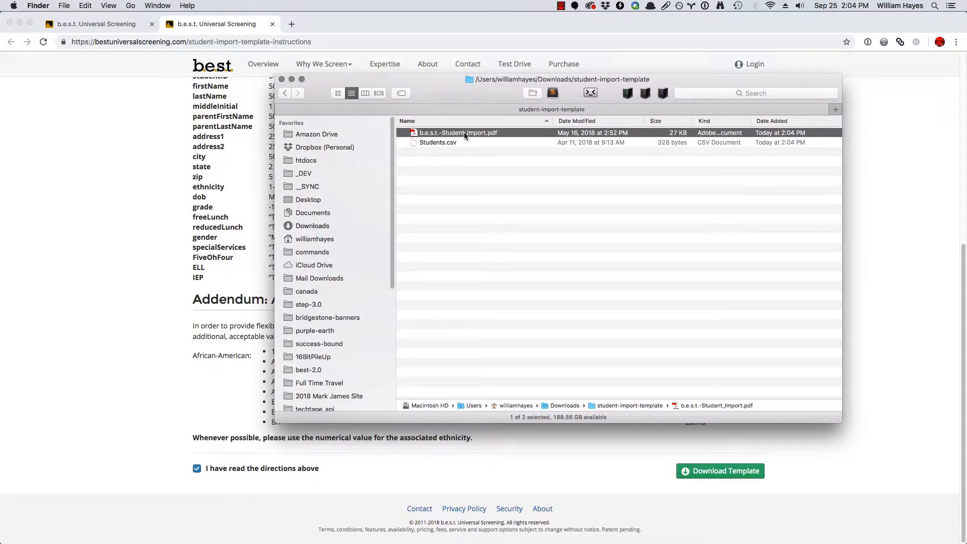
key(space)
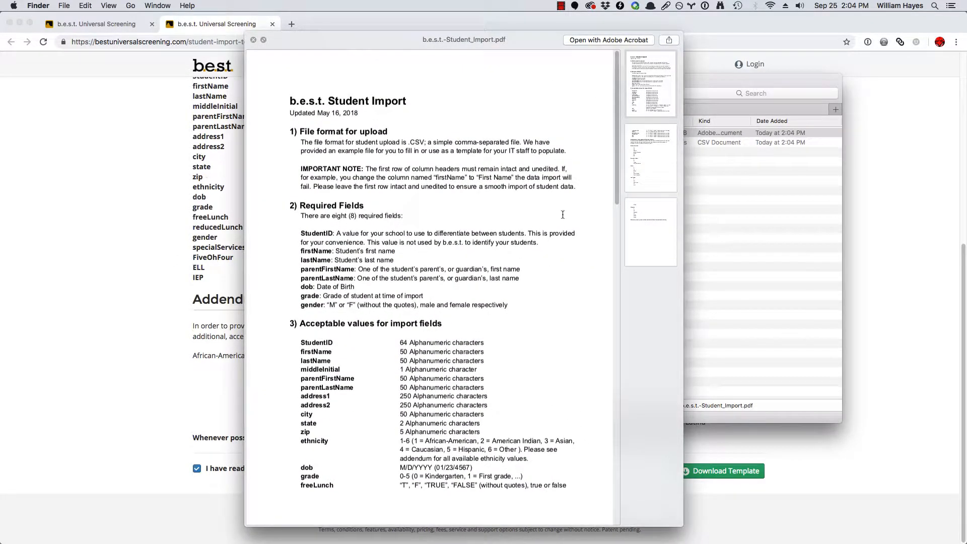
click(660, 155)
click(652, 237)
key(space)
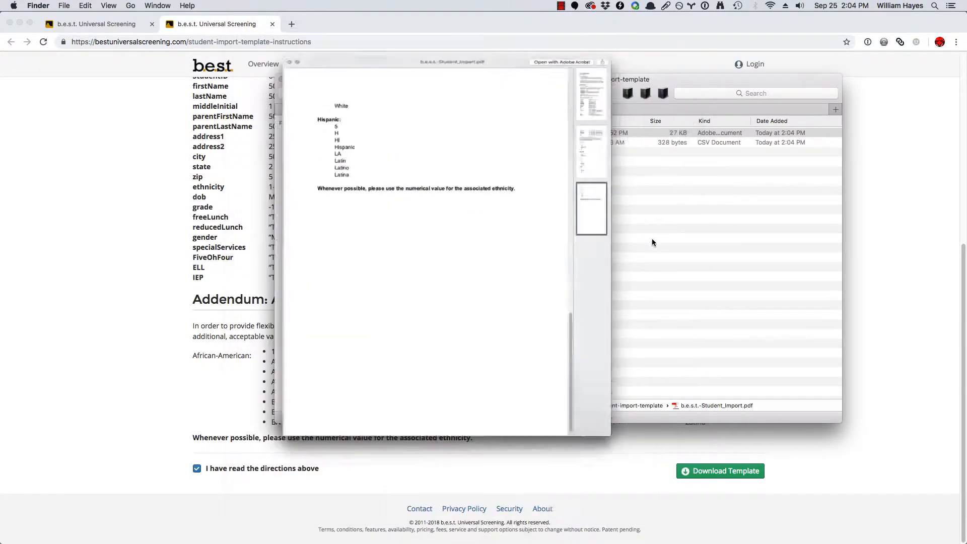
click(426, 143)
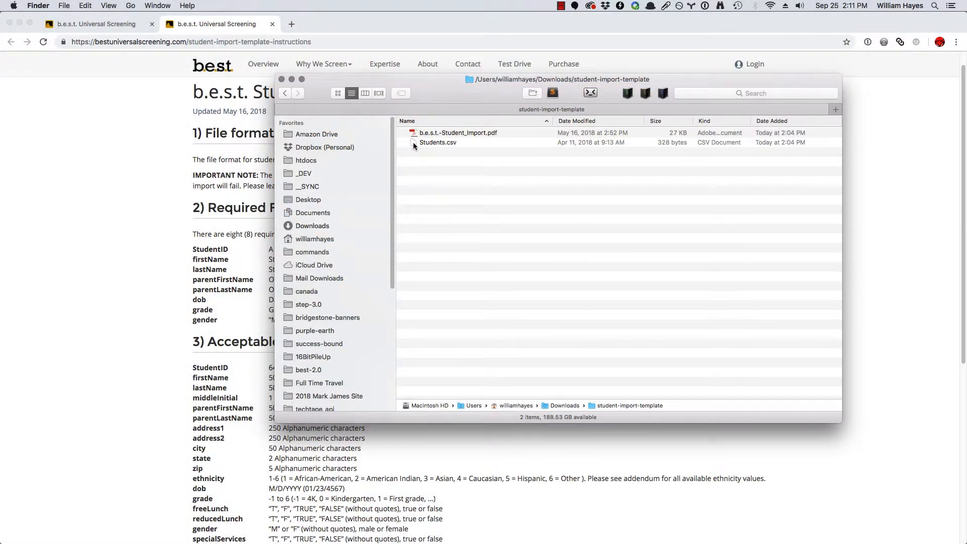
Open Students.csv in Numbers, where it appears as 'Students 2' with one example row
double_click(413, 144)
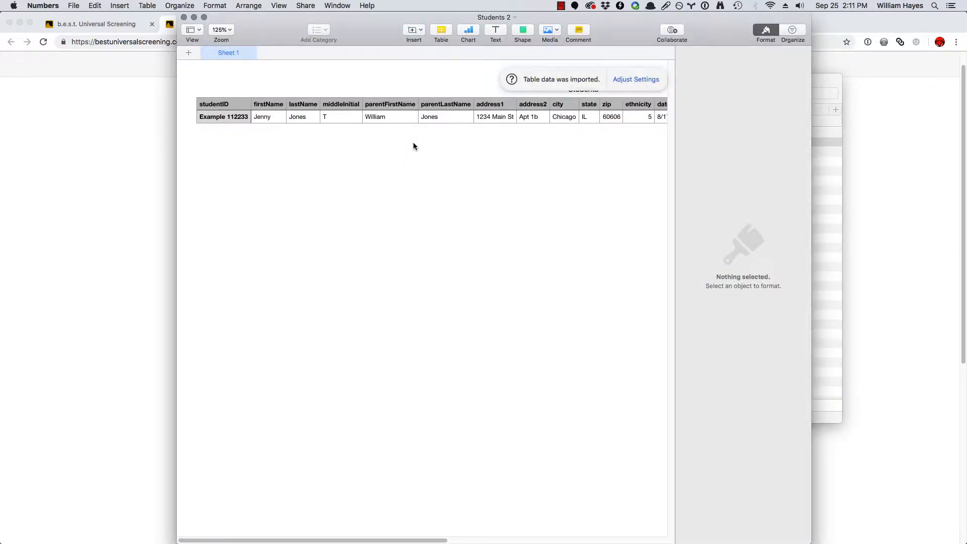
Maximize the Numbers window and add two empty rows below the example row
double_click(376, 19)
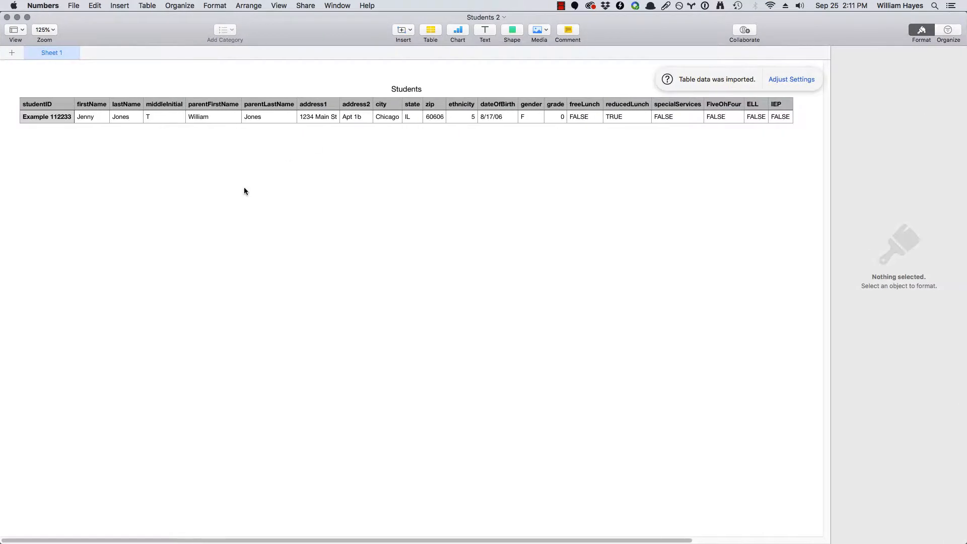
click(34, 117)
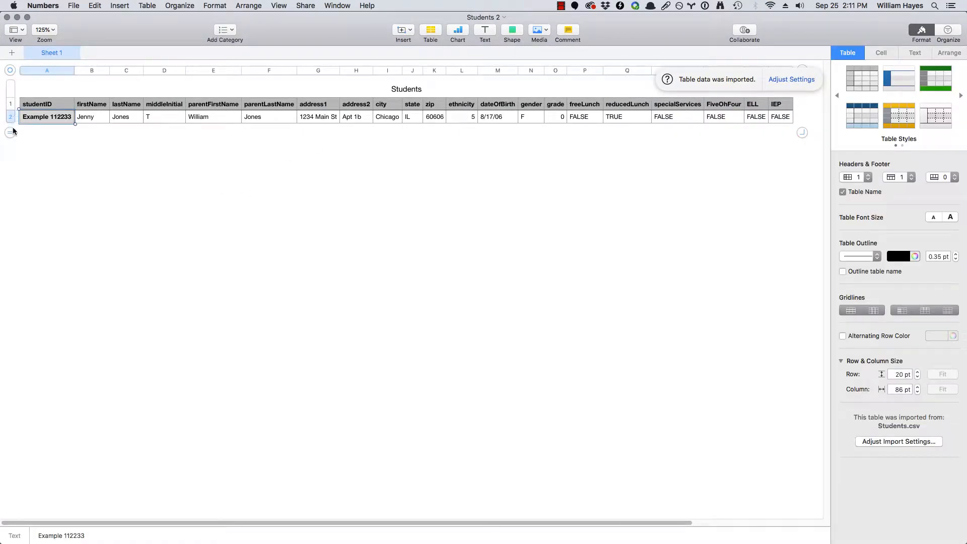
click(9, 134)
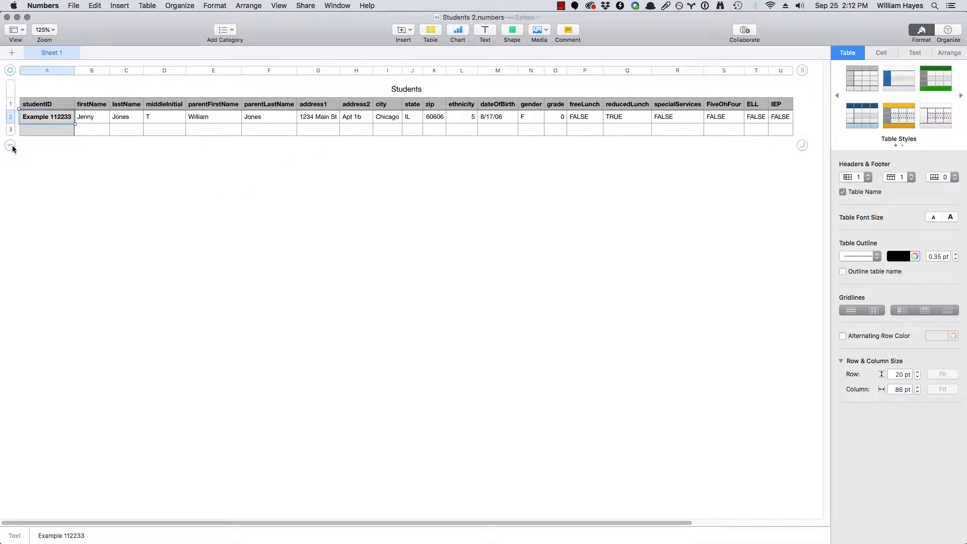
click(11, 147)
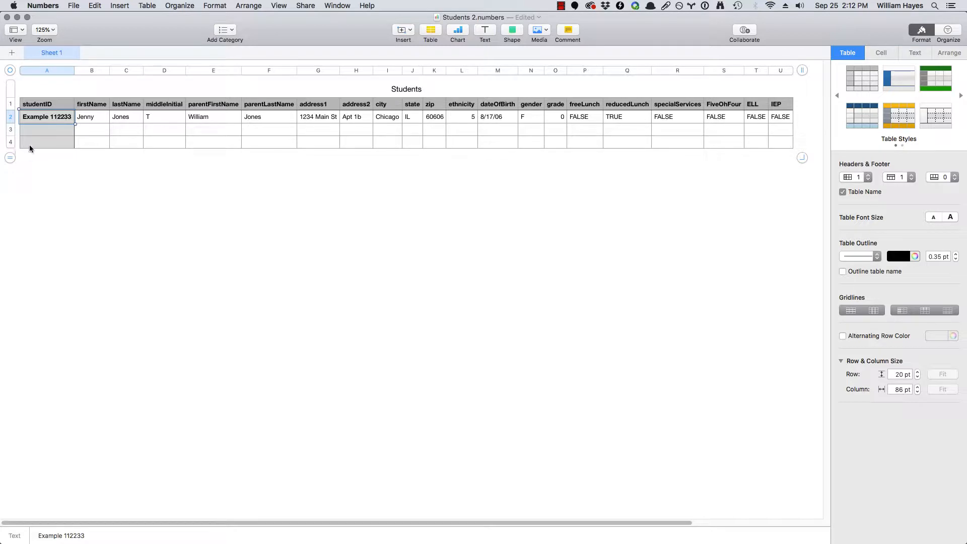
Delete both empty rows, leaving only the header and the example student row
click(10, 132)
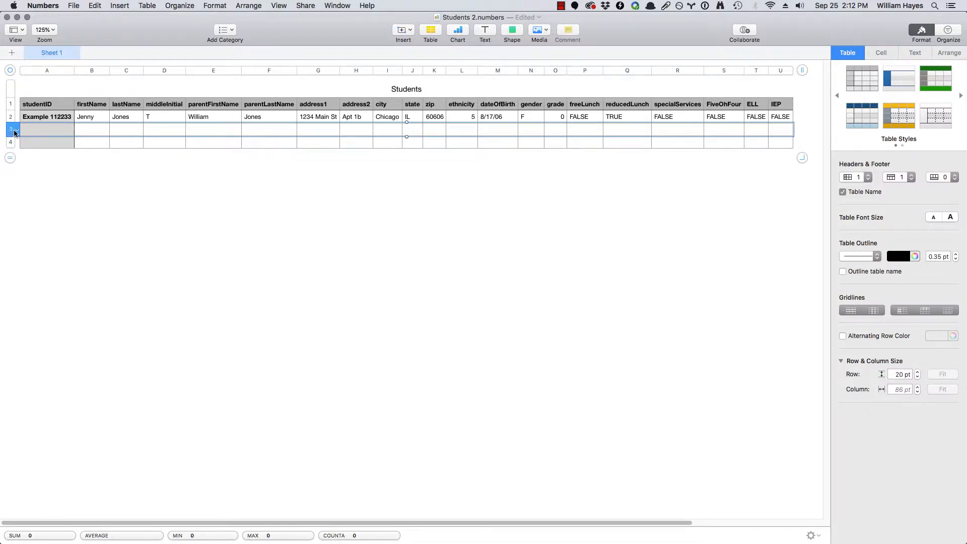
click(17, 131)
click(33, 175)
click(18, 132)
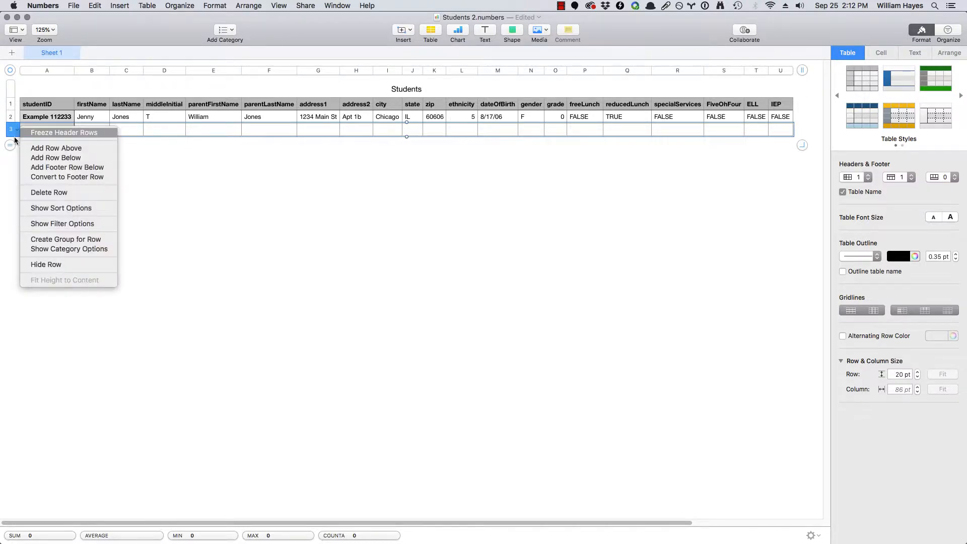
click(39, 191)
click(43, 114)
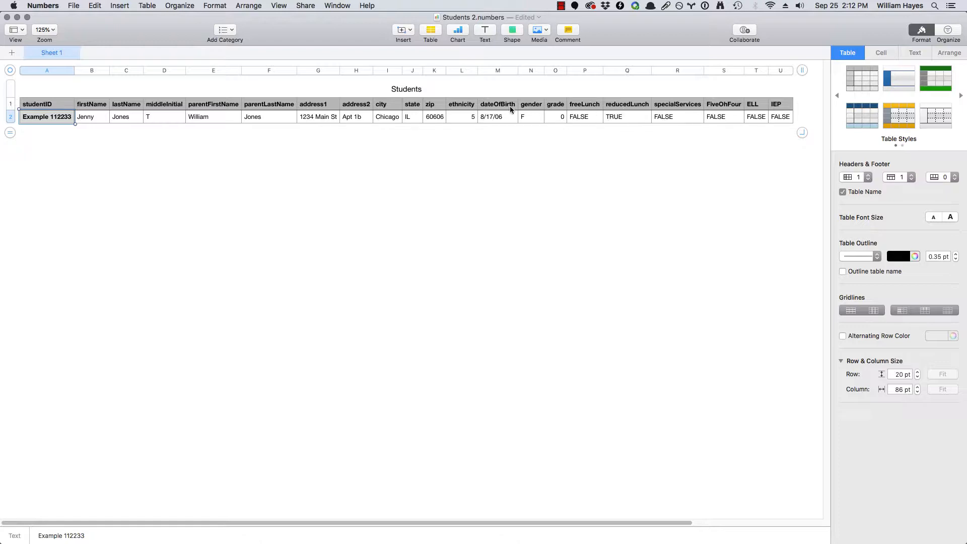
click(559, 115)
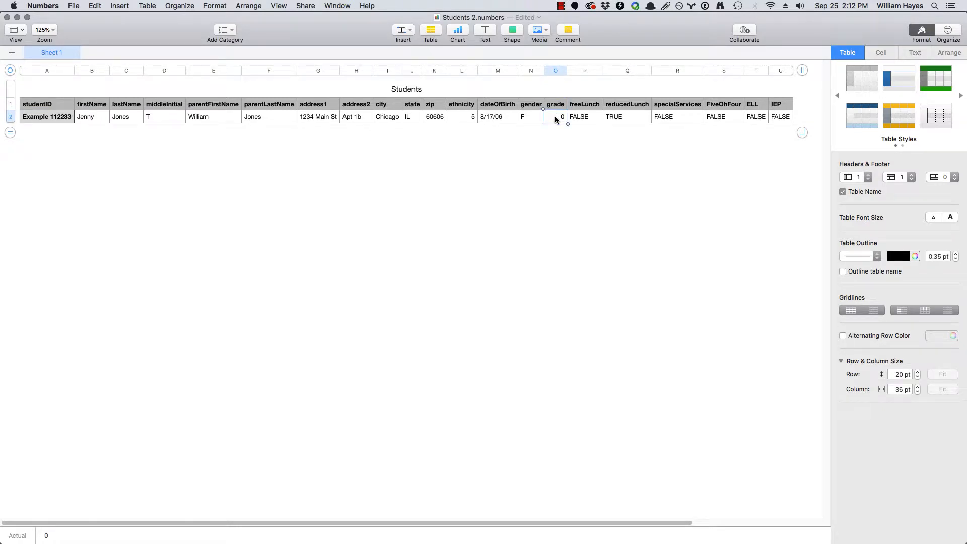
click(136, 180)
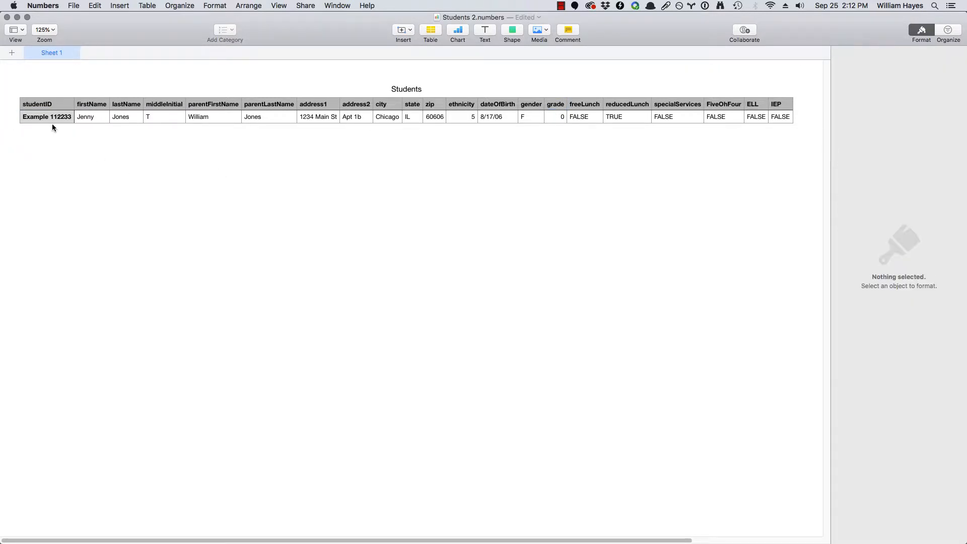
click(48, 107)
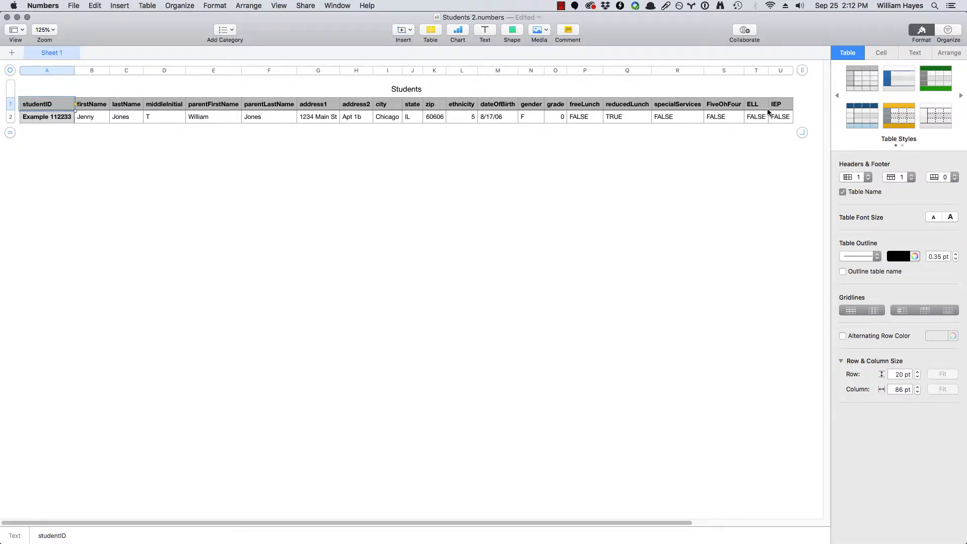
click(416, 204)
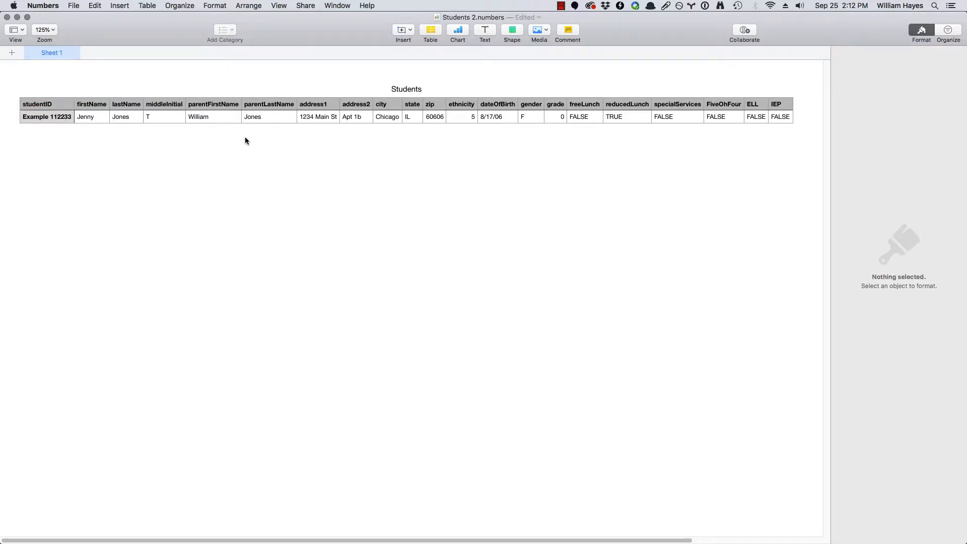
click(59, 119)
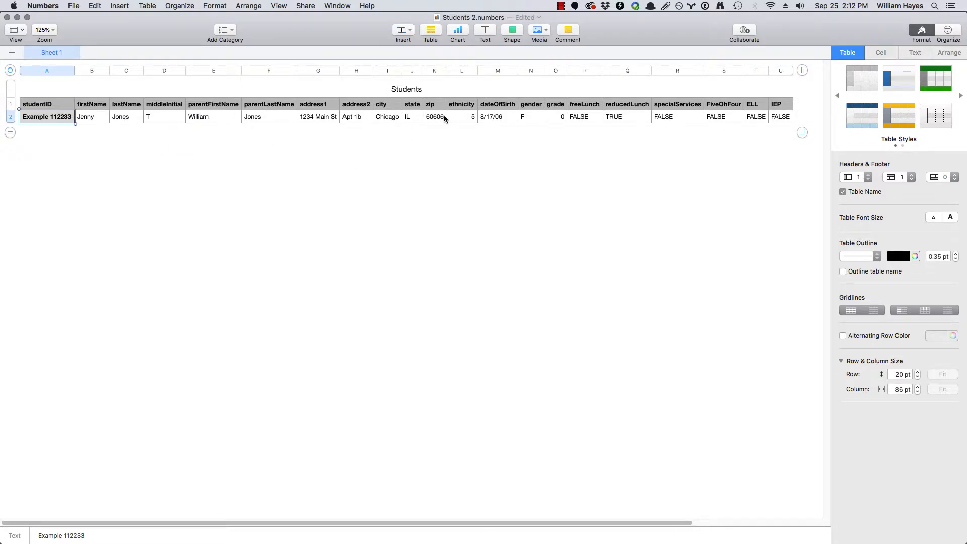
click(535, 116)
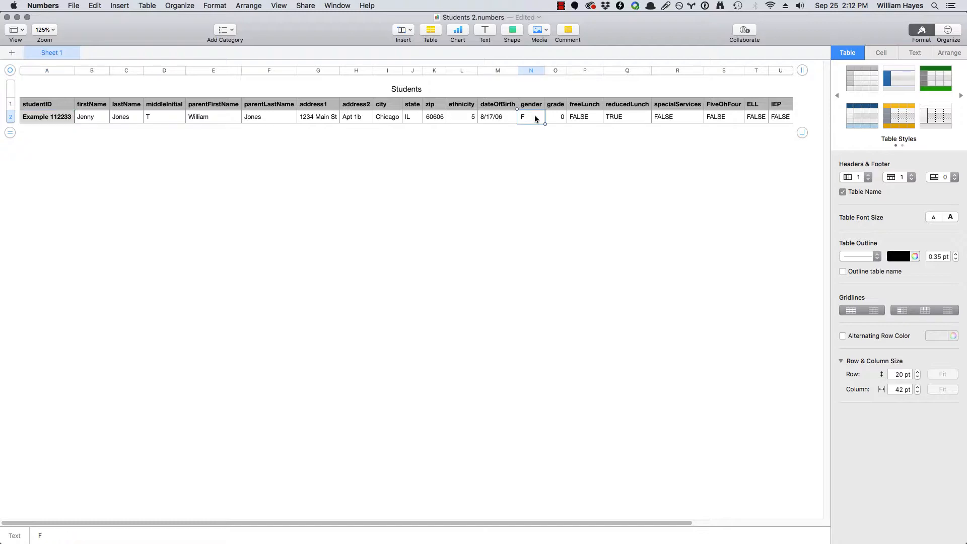
click(503, 116)
click(522, 127)
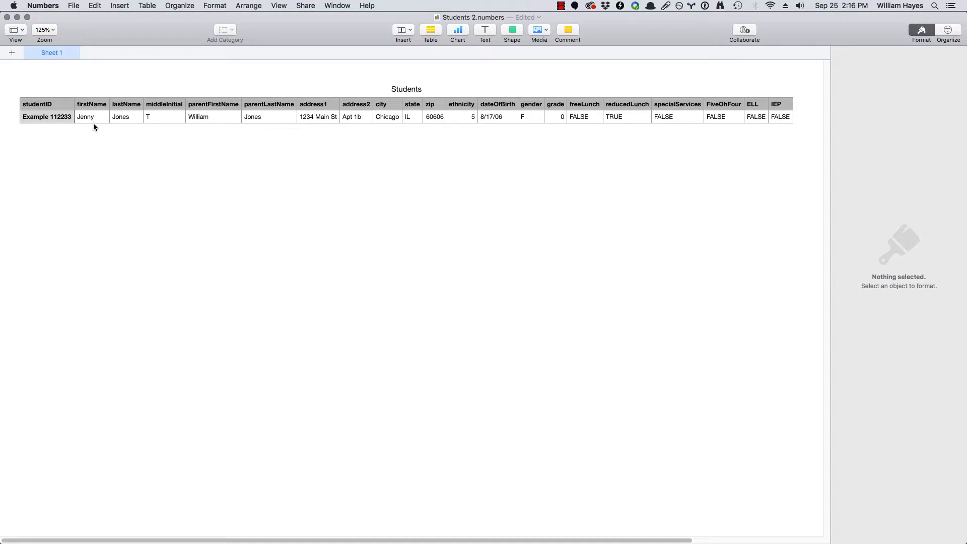
Replace the example ID with AA101 and enter the name Tim R Right
click(48, 118)
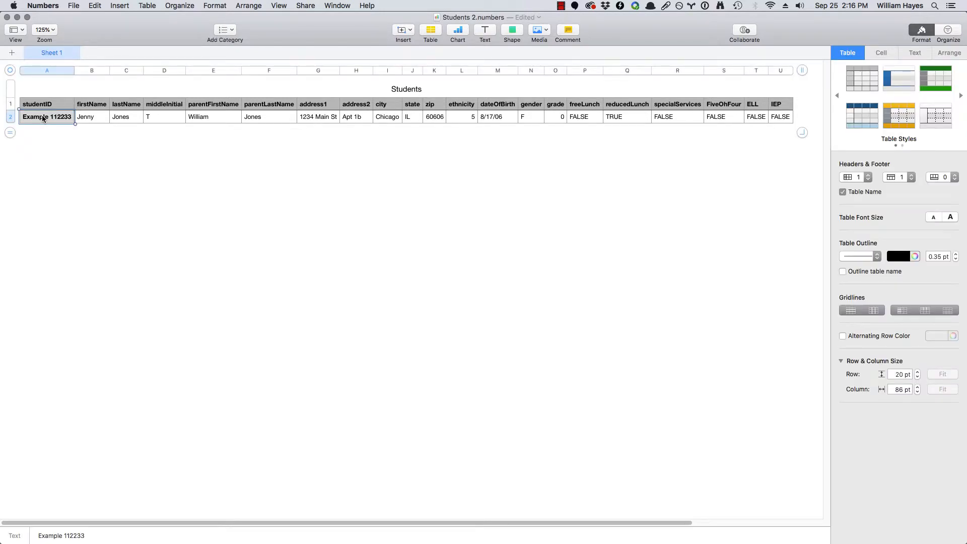
key(BackSpace)
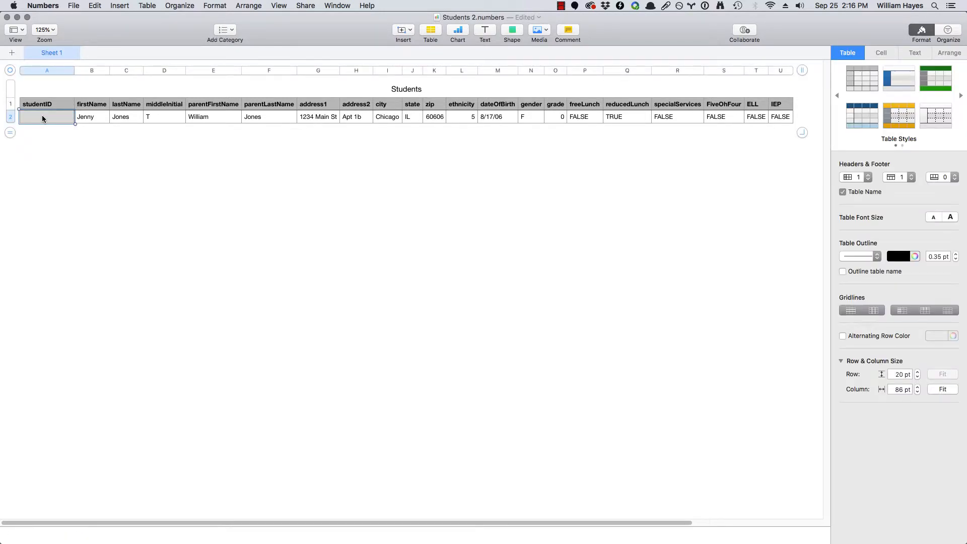
text(AA101)
key(Tab)
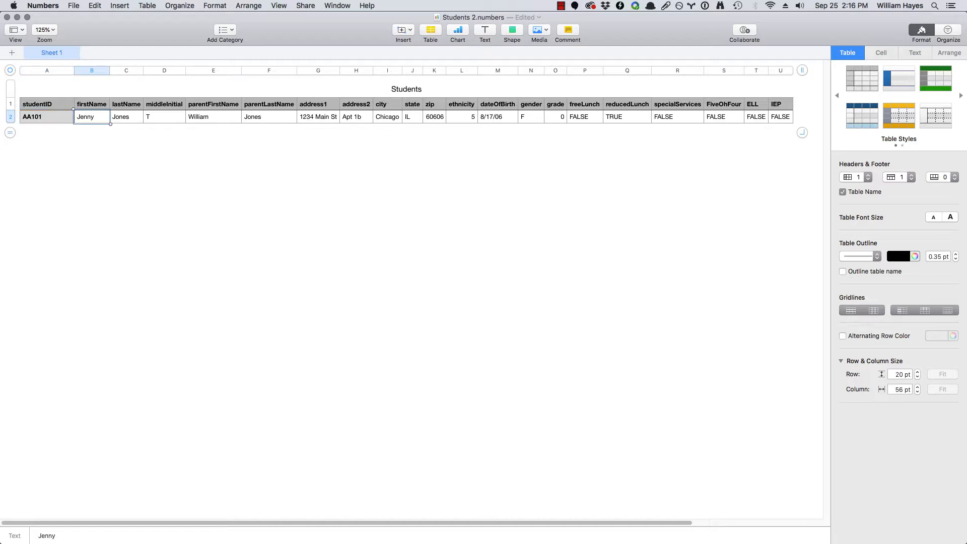
text(Tim)
key(Tab)
text(R)
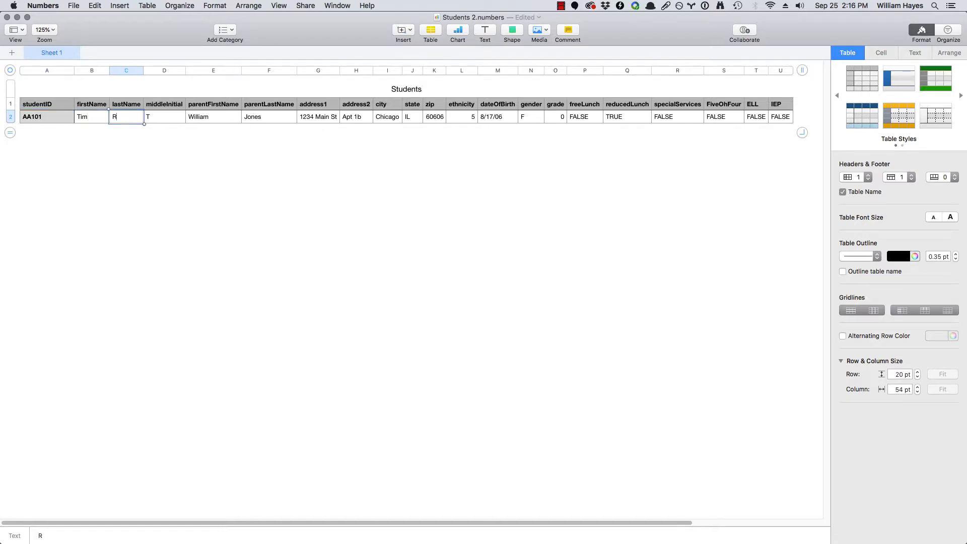
text(ight)
key(Tab)
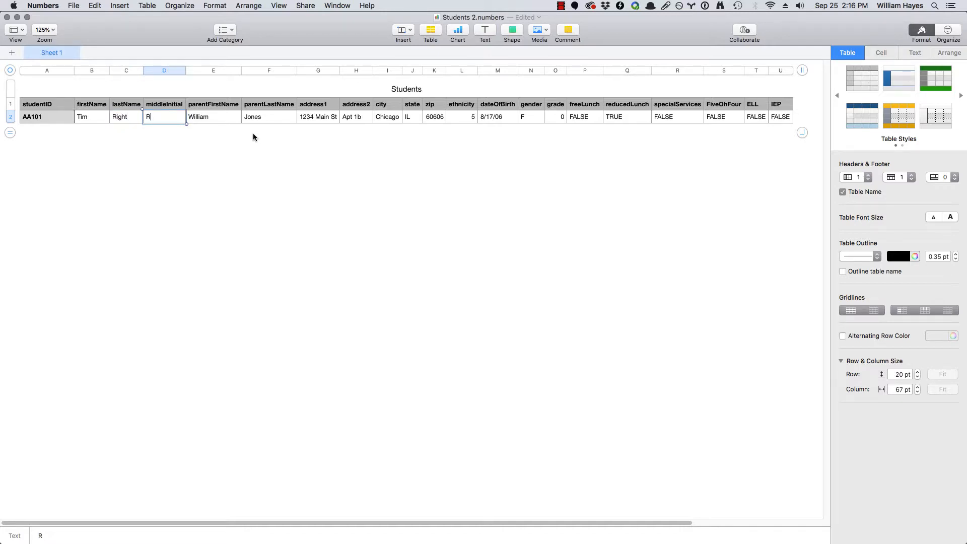
click(355, 118)
Change the row's grade to 3 and gender from F to M
click(556, 114)
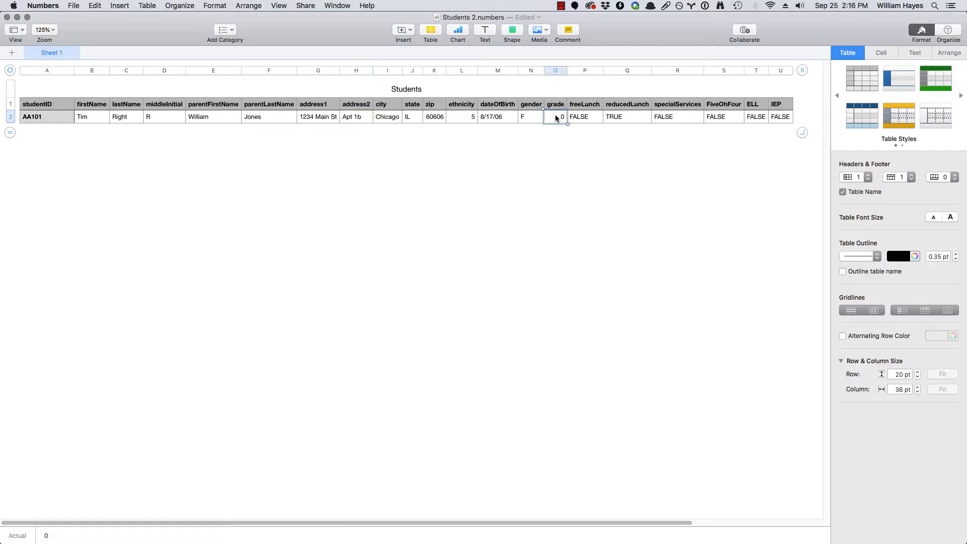
text(3)
click(573, 146)
click(529, 120)
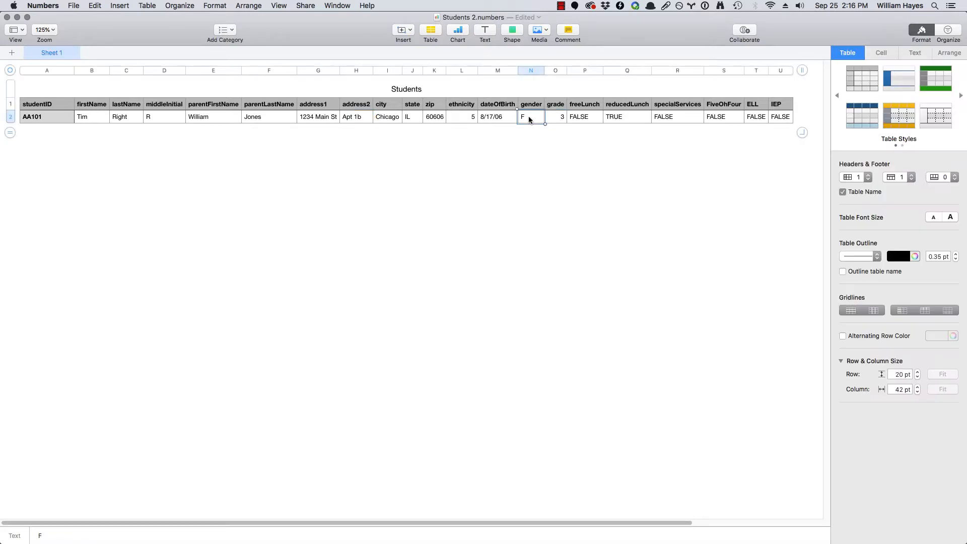
key(BackSpace)
text(M)
click(535, 167)
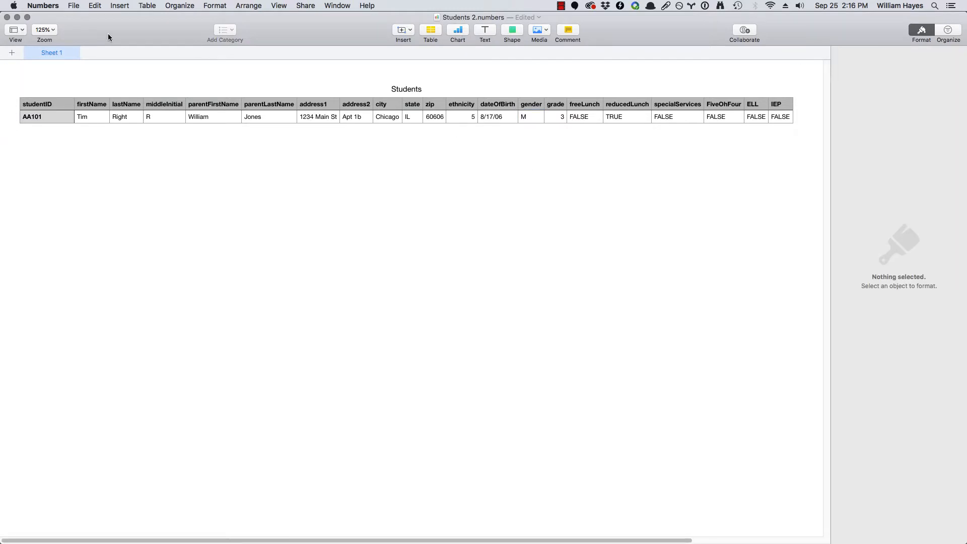
click(73, 6)
click(340, 37)
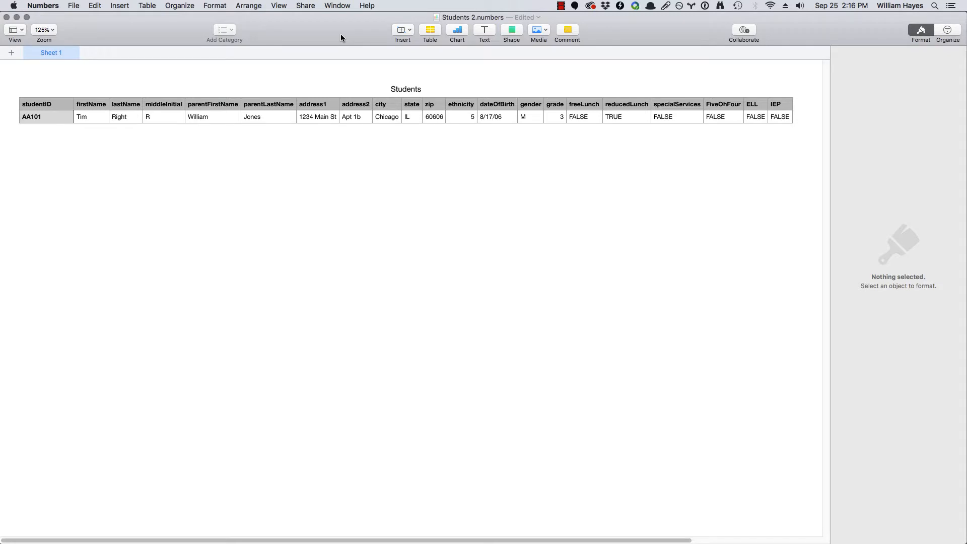
Export the table to CSV, keeping the name Students 2.csv in Downloads
click(74, 5)
mouse_move(95, 113)
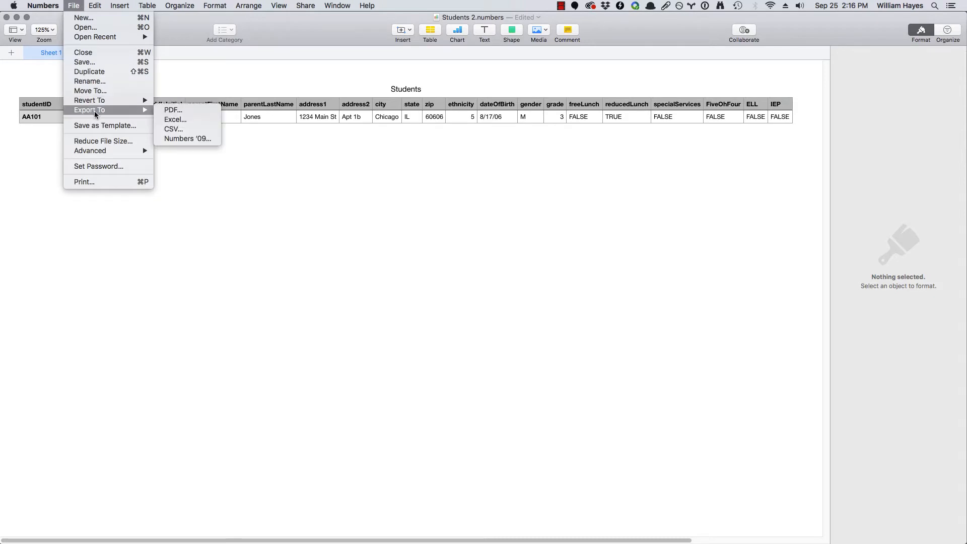
click(191, 128)
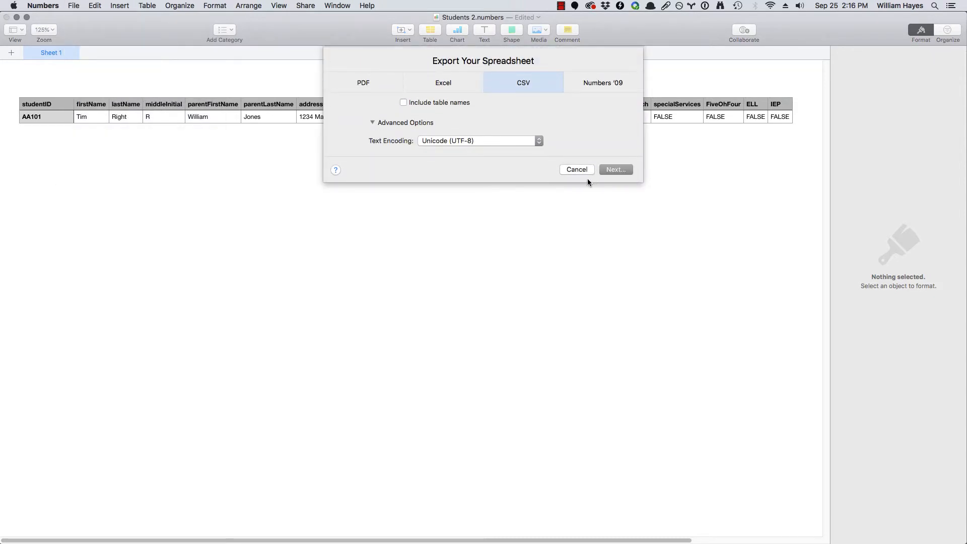
click(606, 169)
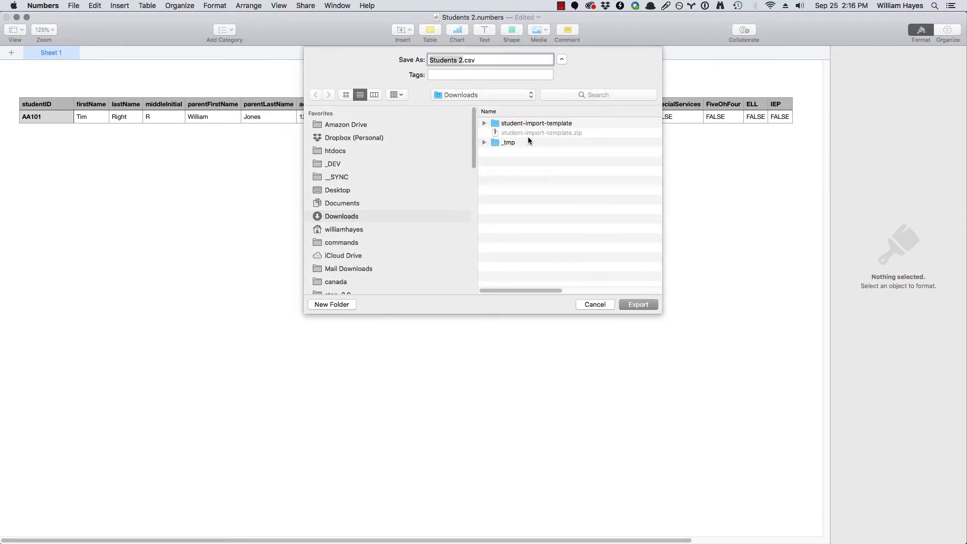
click(637, 304)
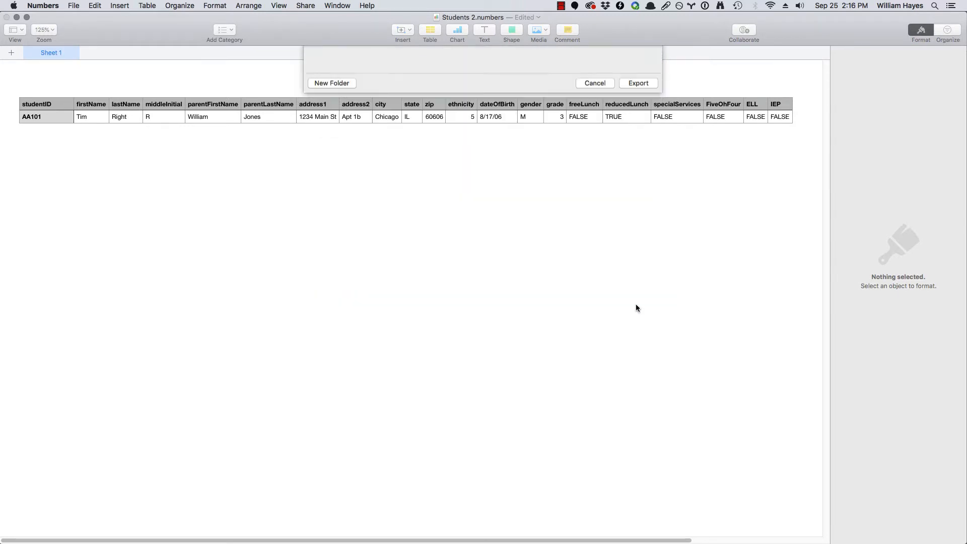
Hide Numbers and import Students 2.csv from the b.e.s.t. Students page Import option
click(16, 17)
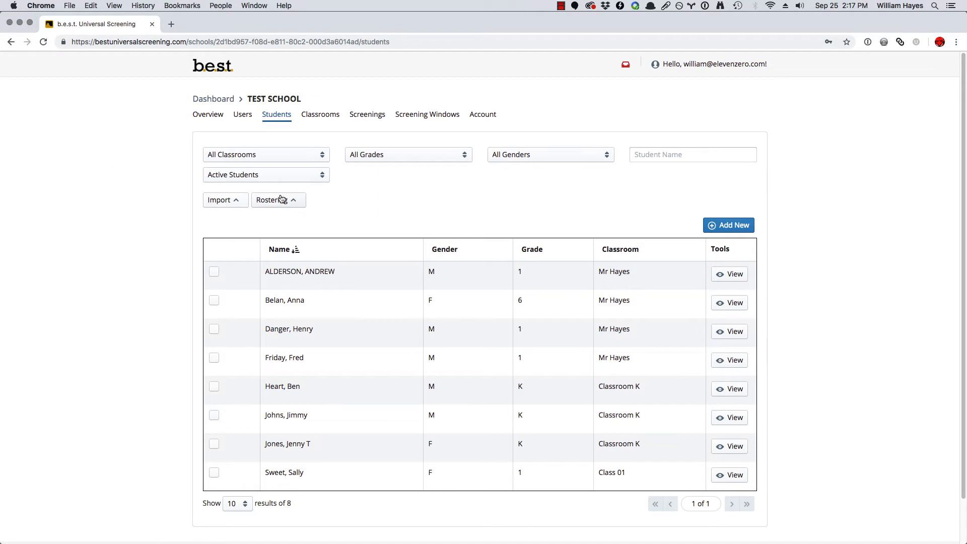
click(224, 201)
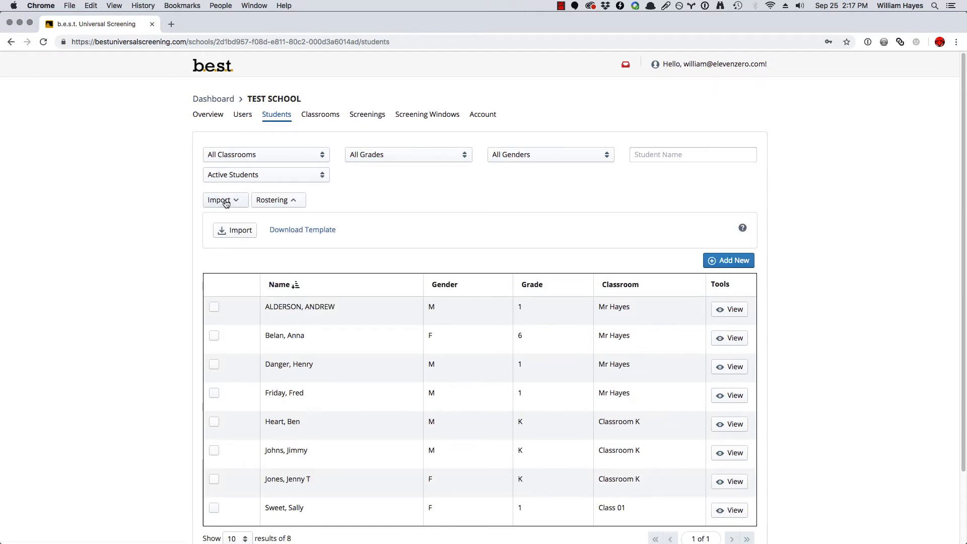
click(240, 236)
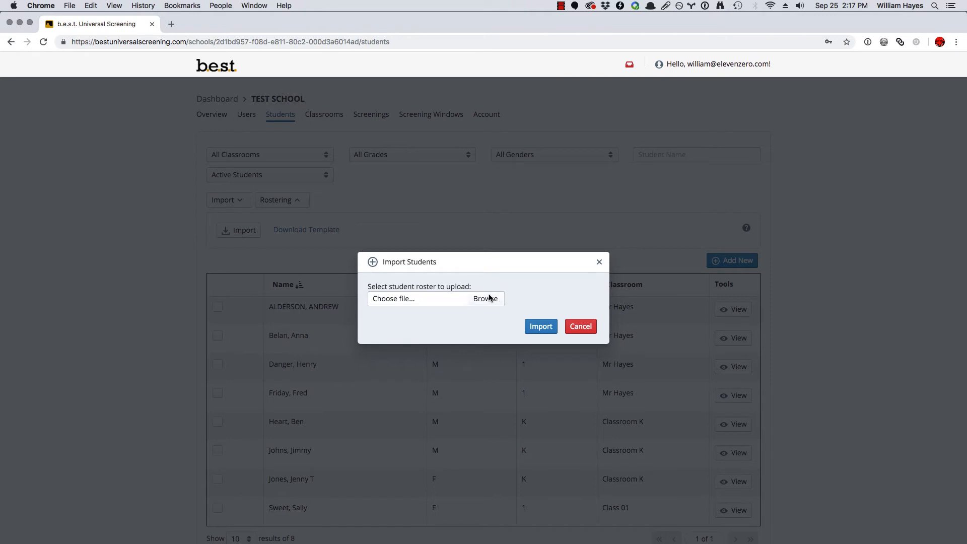
click(488, 299)
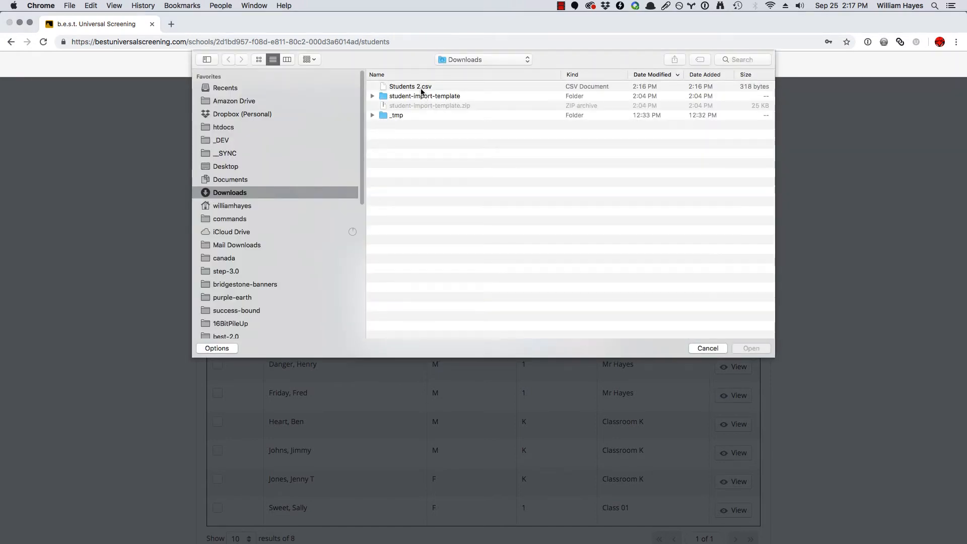
click(421, 89)
click(763, 350)
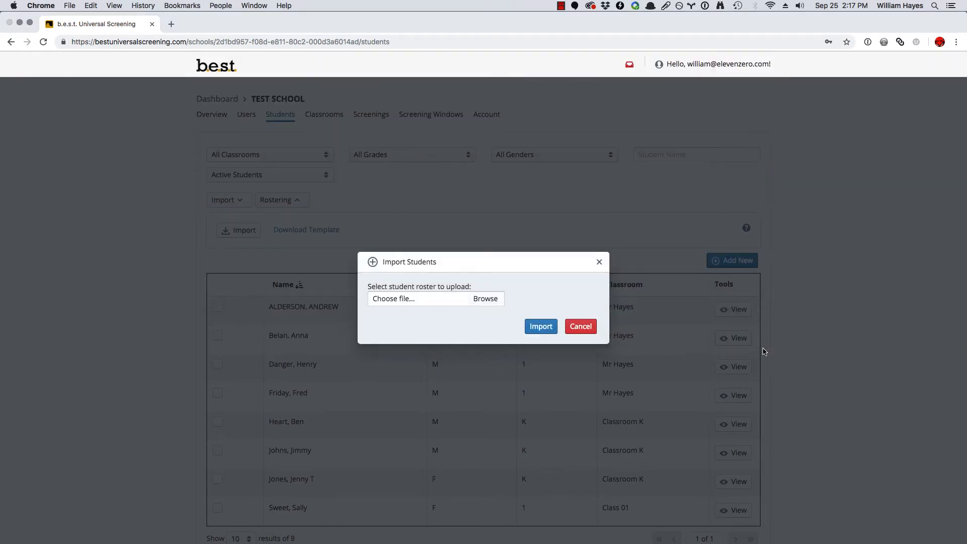
click(550, 327)
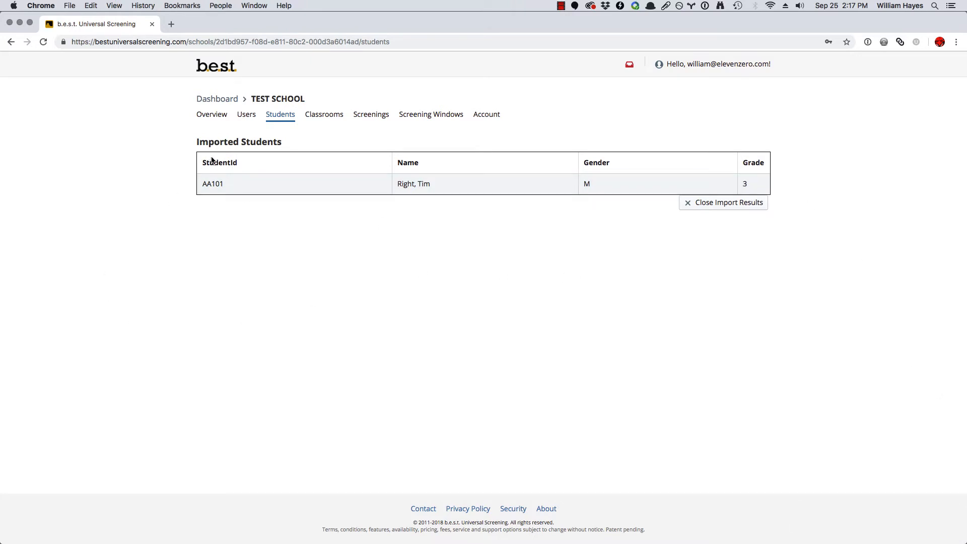
click(728, 203)
scroll(492, 298, down, 2)
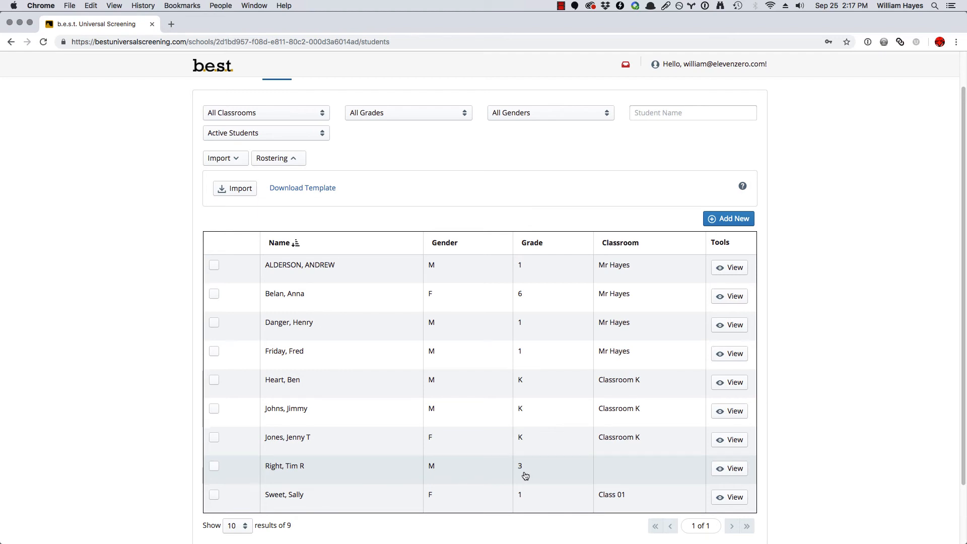
click(725, 469)
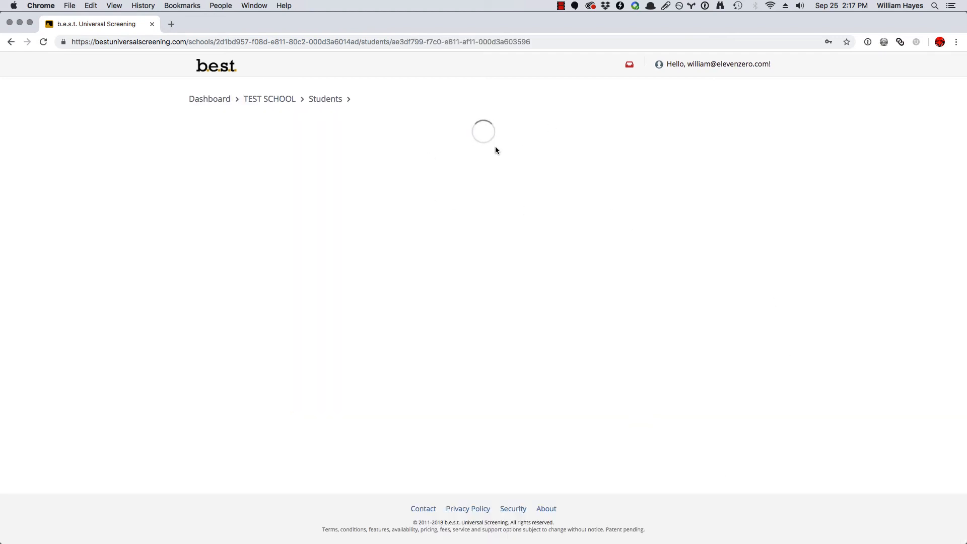
Set his Classroom to Class 01, save, and return to the Students list
click(737, 137)
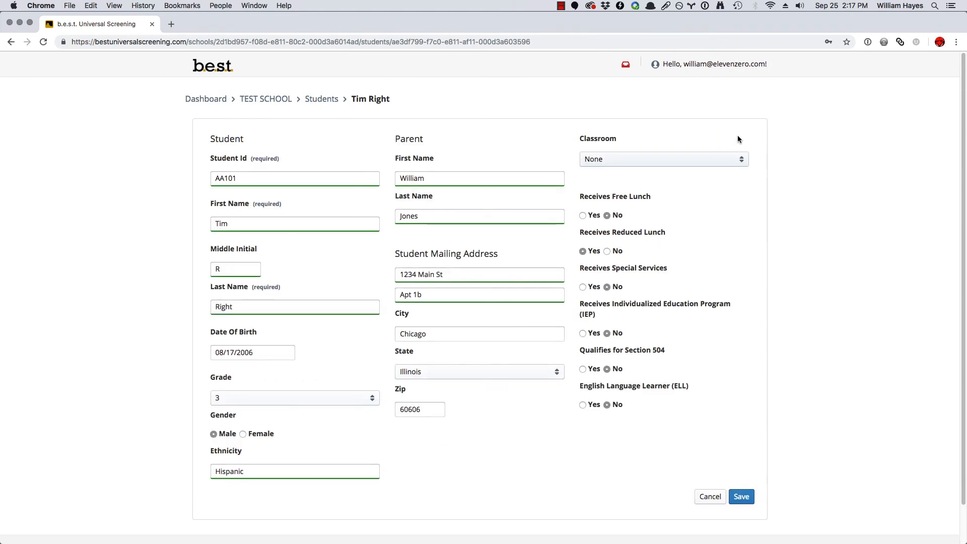
click(664, 159)
click(663, 168)
click(739, 496)
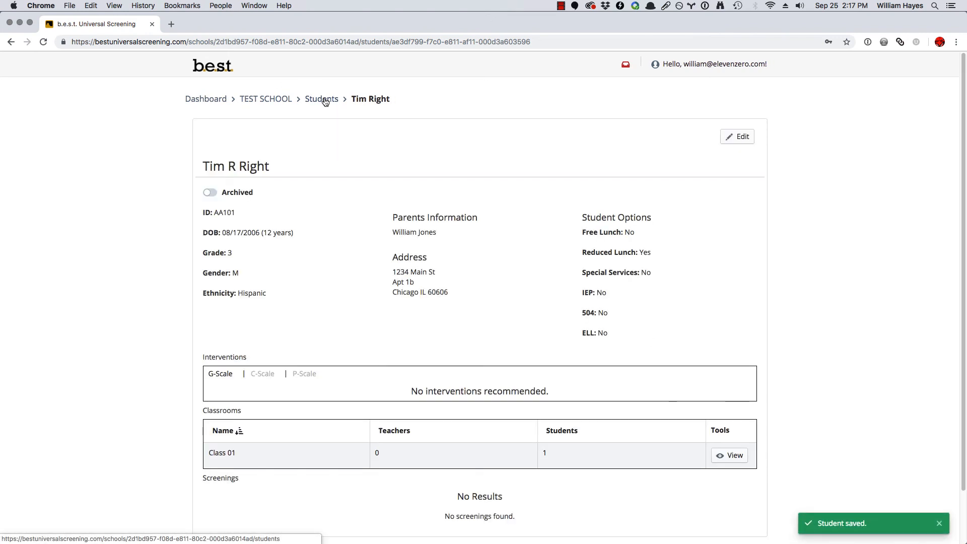
click(325, 100)
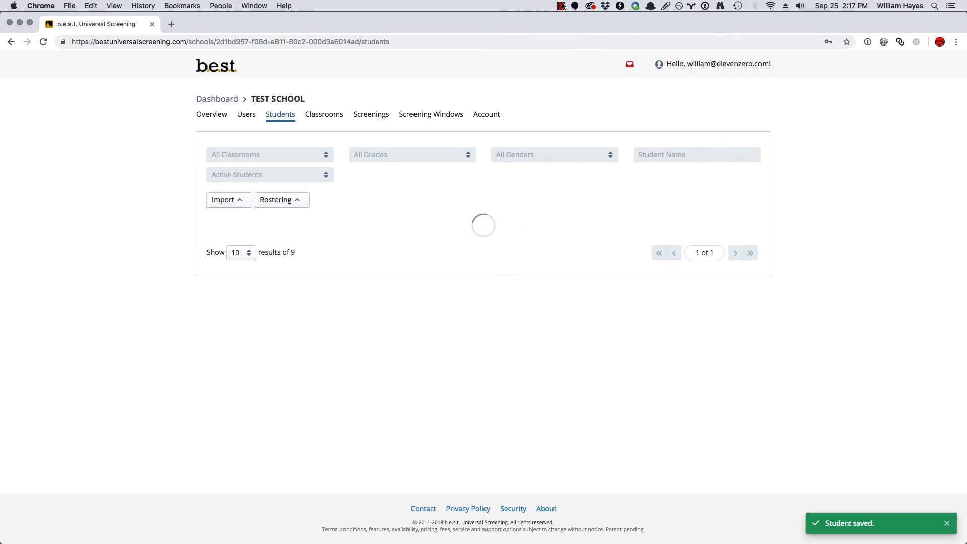